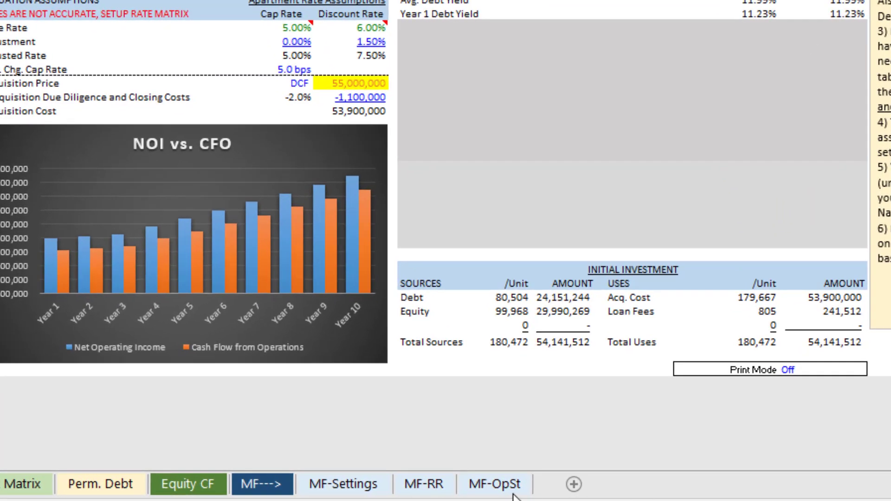
Step: Switch to the MF-OpSt sheet with the annual operating statement and ten-year projections
{"action": "left_click", "coordinate": [512, 491]}
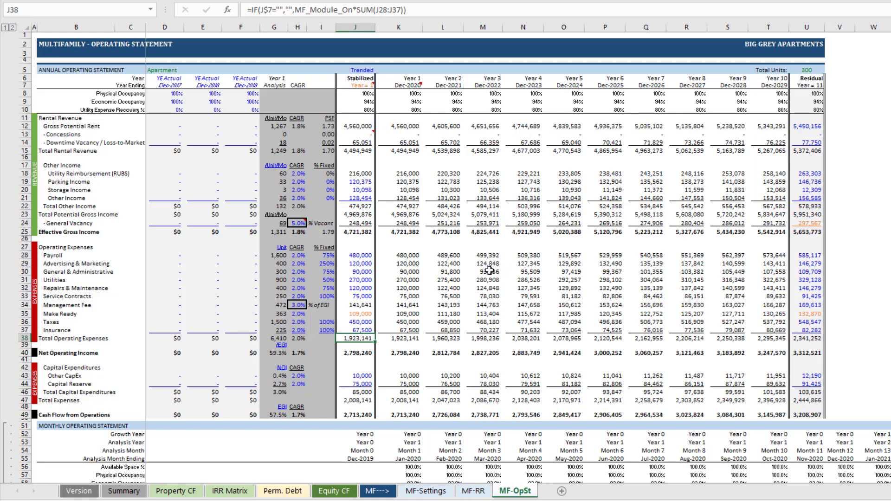
{"action": "left_click", "coordinate": [372, 272]}
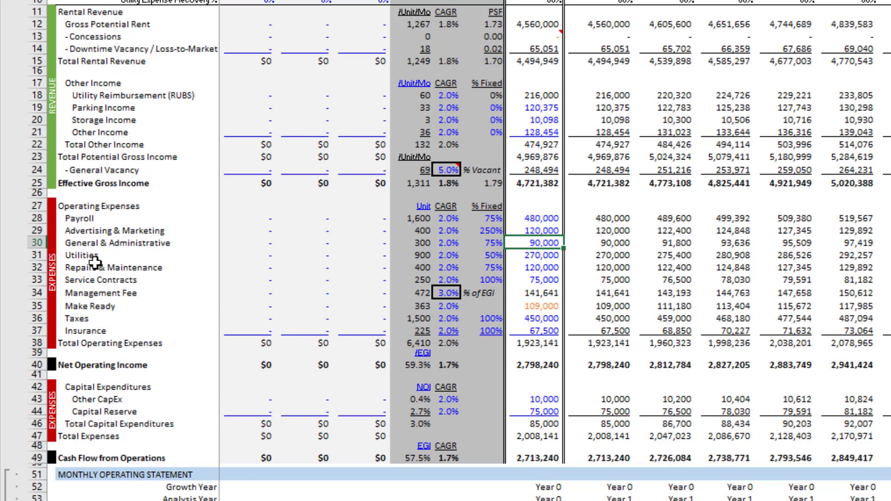
{"action": "left_click", "coordinate": [37, 255]}
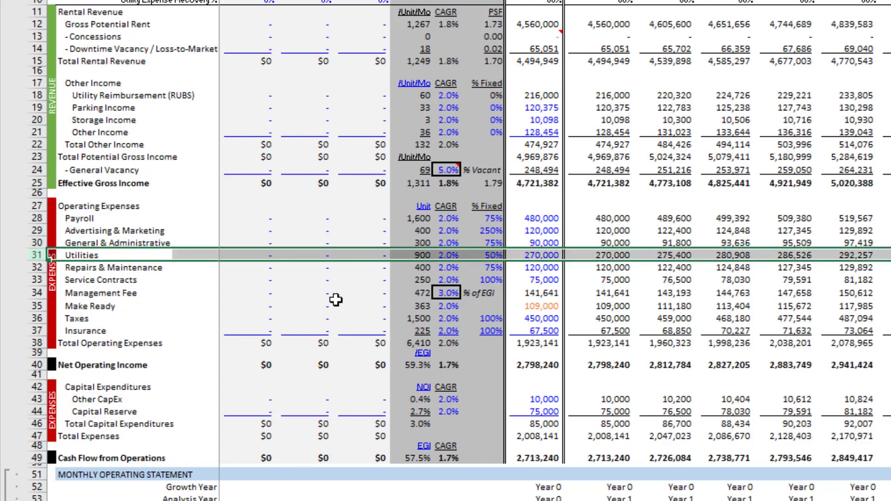
{"action": "scroll", "coordinate": [334, 299], "scroll_direction": "down", "scroll_amount": 5}
{"action": "scroll", "coordinate": [336, 300], "scroll_direction": "down", "scroll_amount": 9}
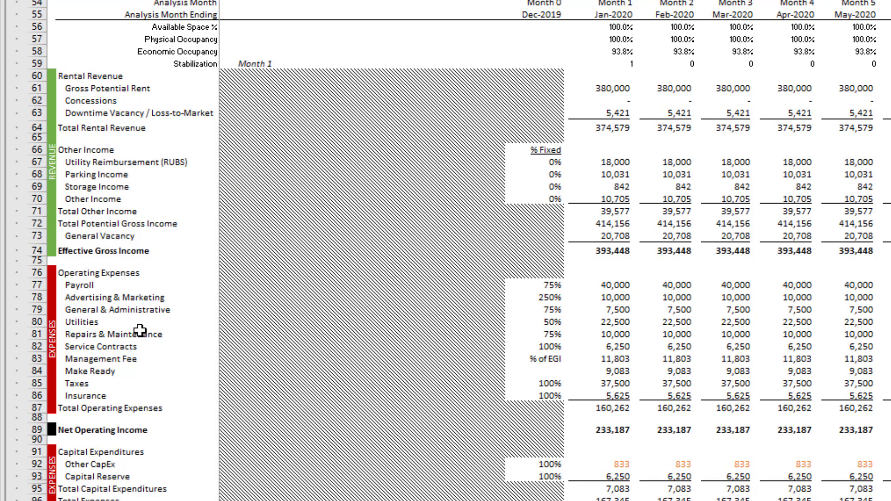
{"action": "scroll", "coordinate": [139, 330], "scroll_direction": "up", "scroll_amount": 8}
{"action": "scroll", "coordinate": [116, 82], "scroll_direction": "up", "scroll_amount": 2}
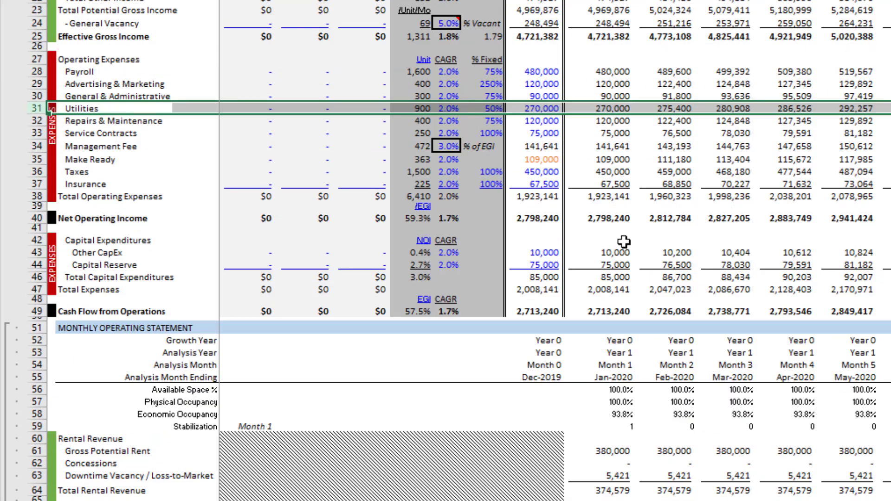
{"action": "left_click", "coordinate": [75, 72]}
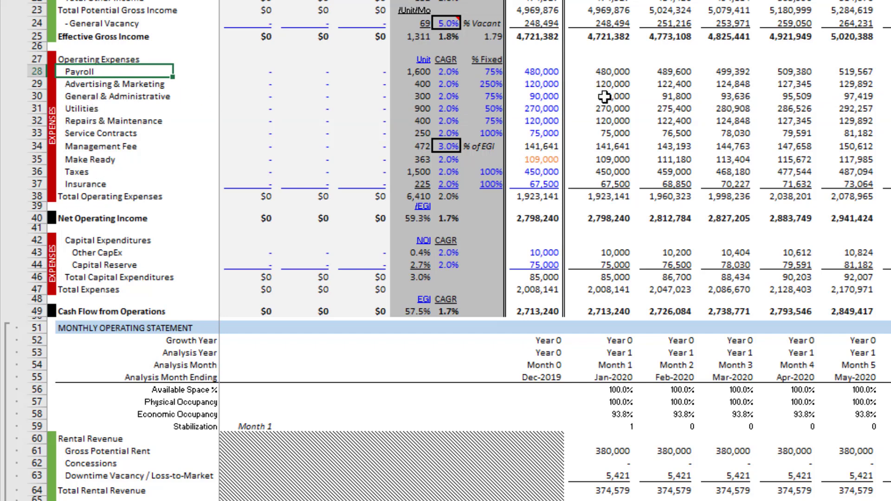
{"action": "left_click_drag", "start_coordinate": [601, 198], "coordinate": [736, 197]}
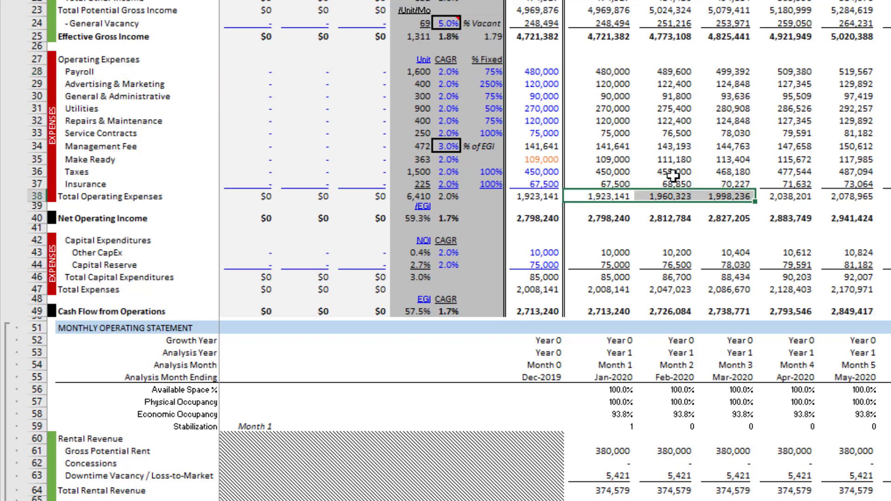
Step: Insert a blank row above Utilities in the annual operating expenses at row 31
{"action": "left_click", "coordinate": [39, 109]}
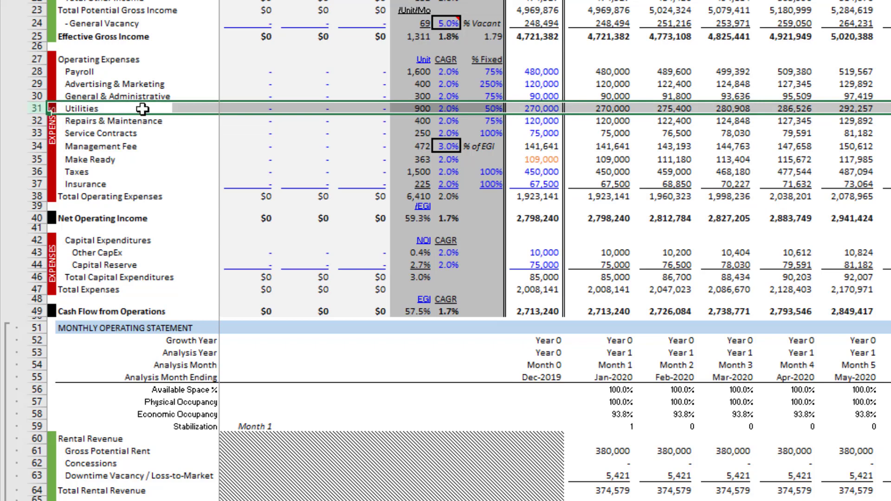
{"action": "right_click", "coordinate": [40, 108]}
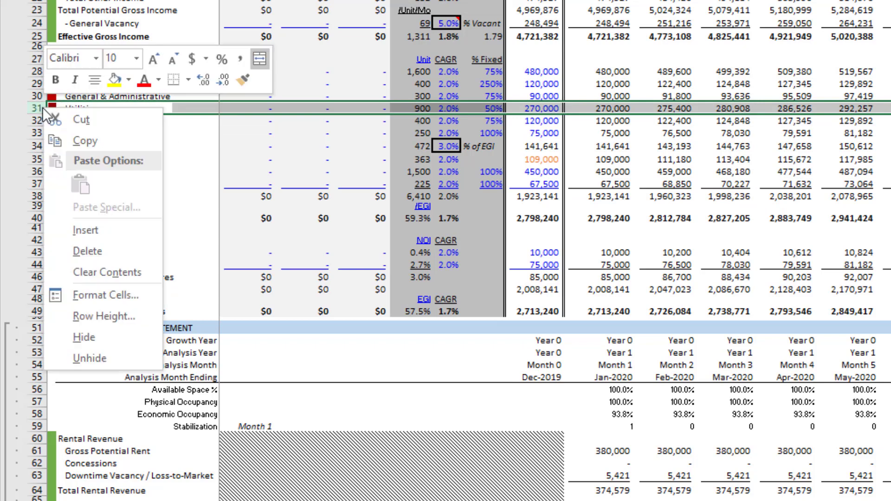
{"action": "left_click", "coordinate": [104, 230]}
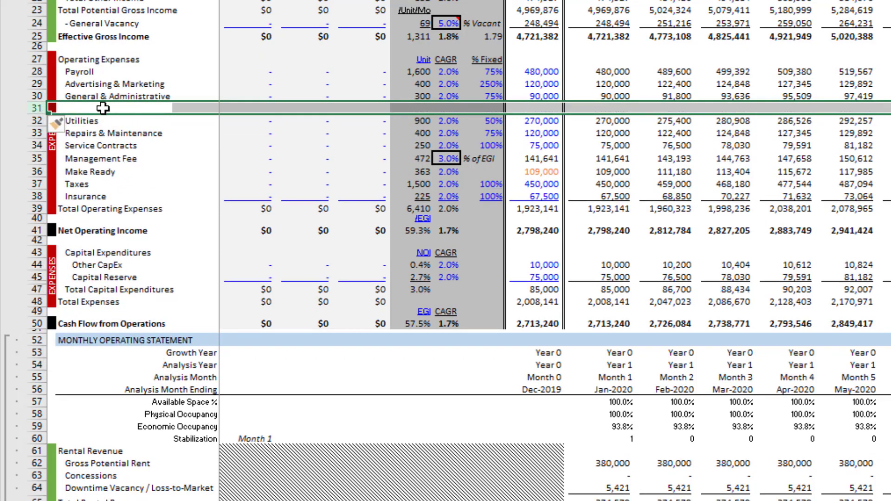
{"action": "left_click", "coordinate": [102, 108]}
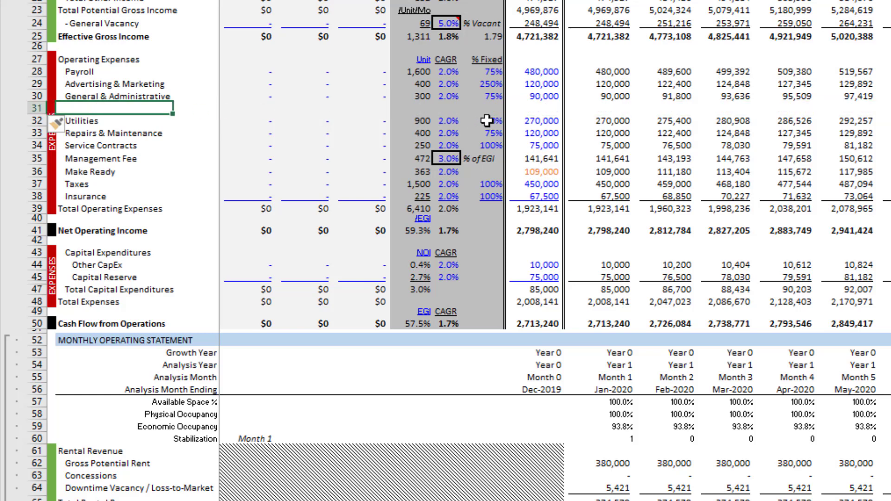
{"action": "left_click", "coordinate": [88, 96]}
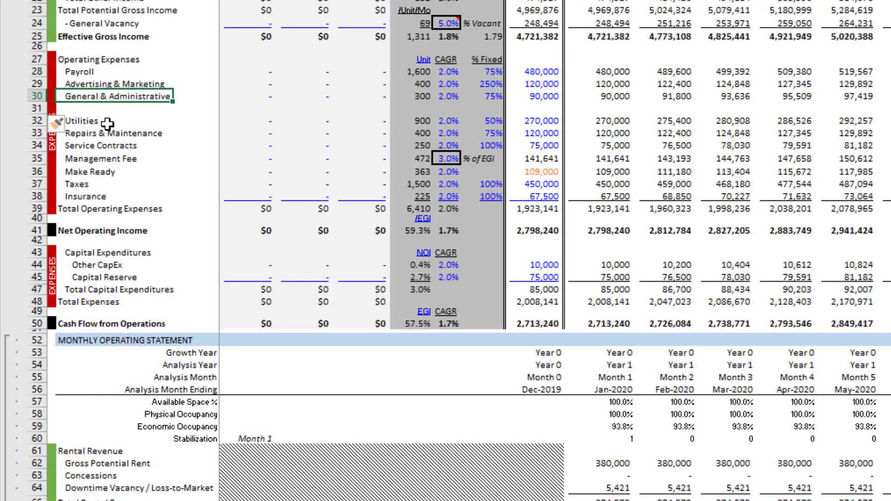
{"action": "left_click", "coordinate": [93, 122]}
Step: Insert a blank row above Utilities in the monthly operating expenses at row 81
{"action": "scroll", "coordinate": [119, 115], "scroll_direction": "down", "scroll_amount": 4}
{"action": "scroll", "coordinate": [119, 115], "scroll_direction": "down", "scroll_amount": 9}
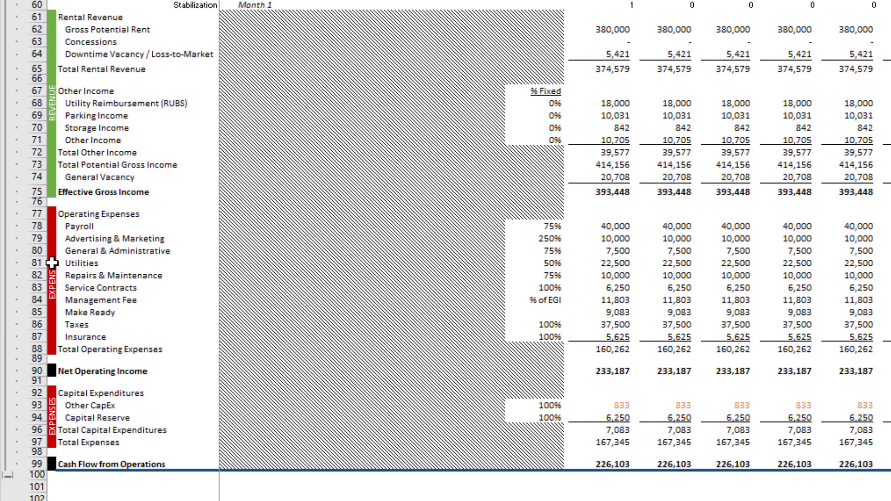
{"action": "left_click", "coordinate": [48, 263]}
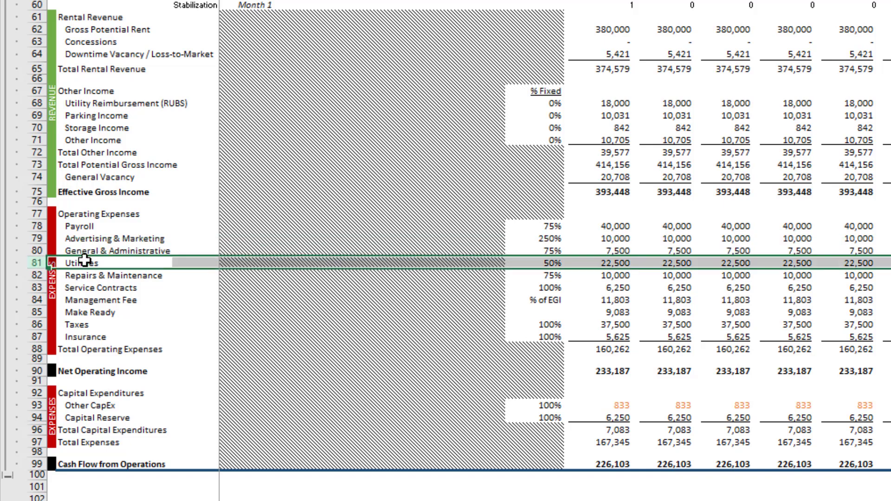
{"action": "right_click", "coordinate": [37, 263]}
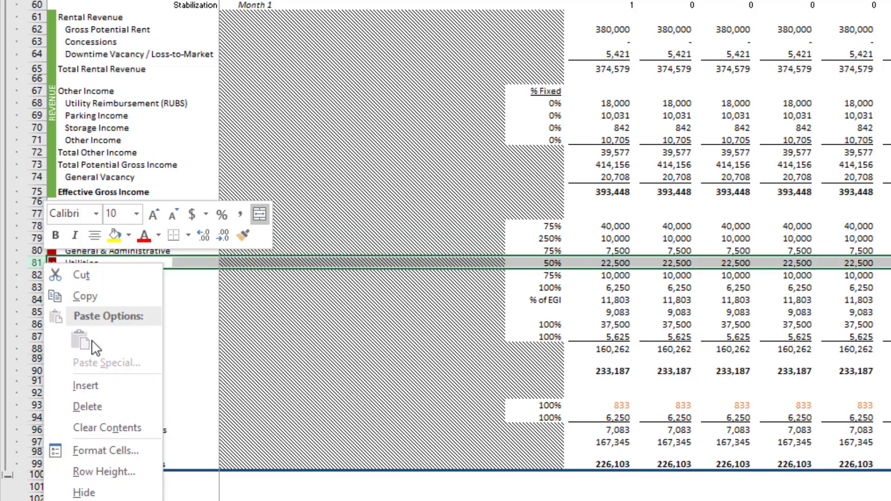
{"action": "left_click", "coordinate": [98, 382]}
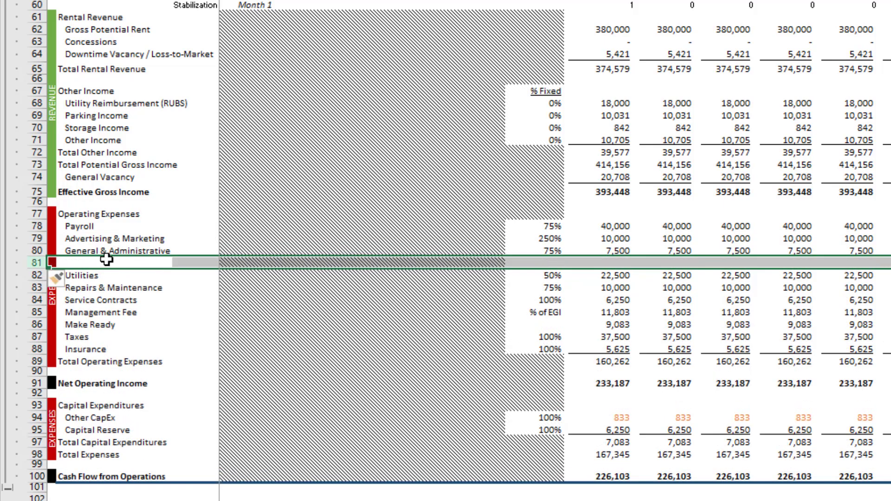
{"action": "left_click", "coordinate": [95, 275]}
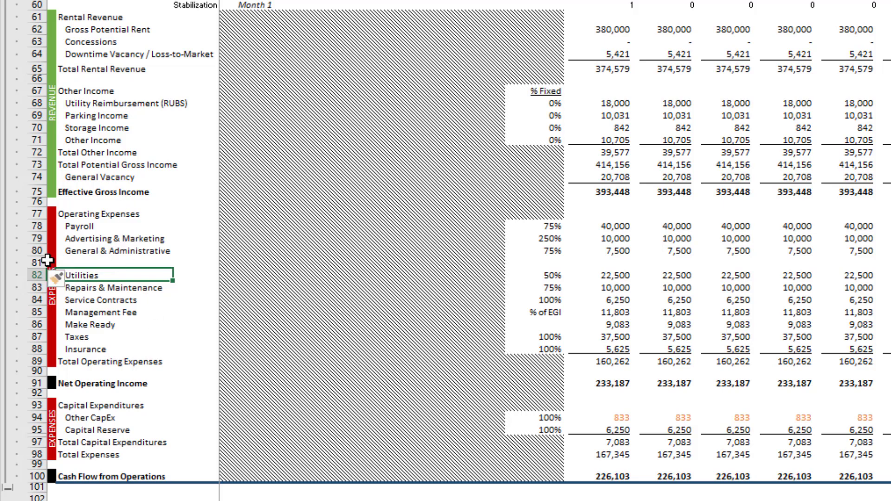
Step: Copy the monthly General & Administrative row 80 into blank row 81
{"action": "left_click", "coordinate": [35, 251]}
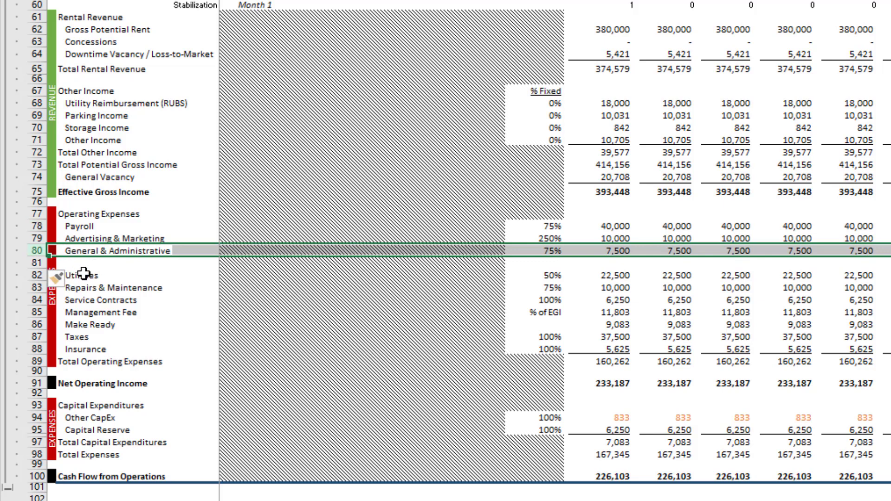
{"action": "key", "text": "ctrl+c"}
{"action": "left_click", "coordinate": [36, 262]}
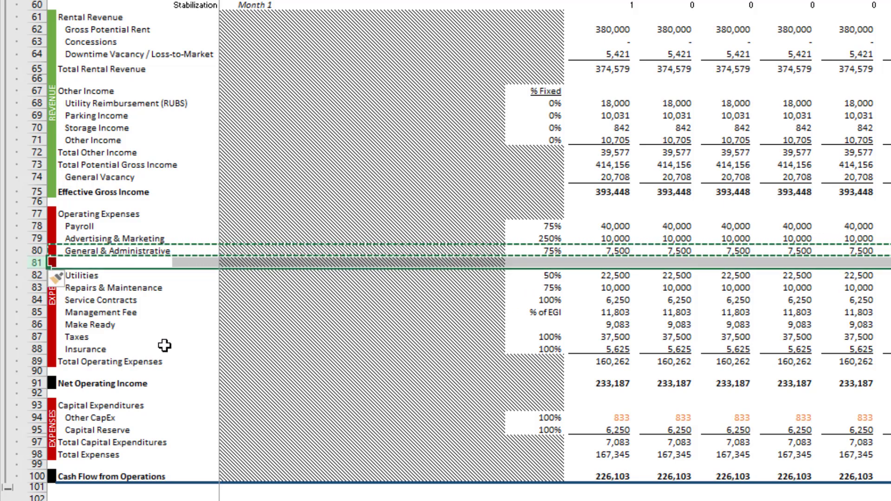
{"action": "key", "text": "ctrl+v"}
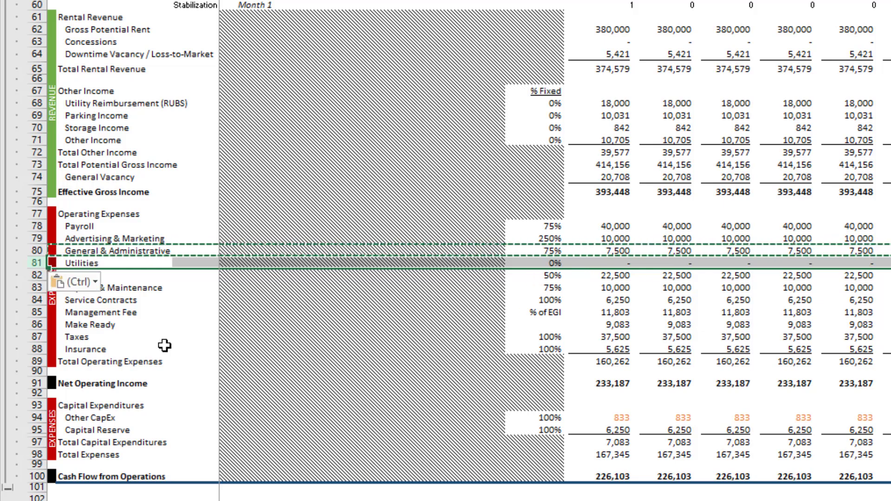
{"action": "left_click", "coordinate": [120, 262]}
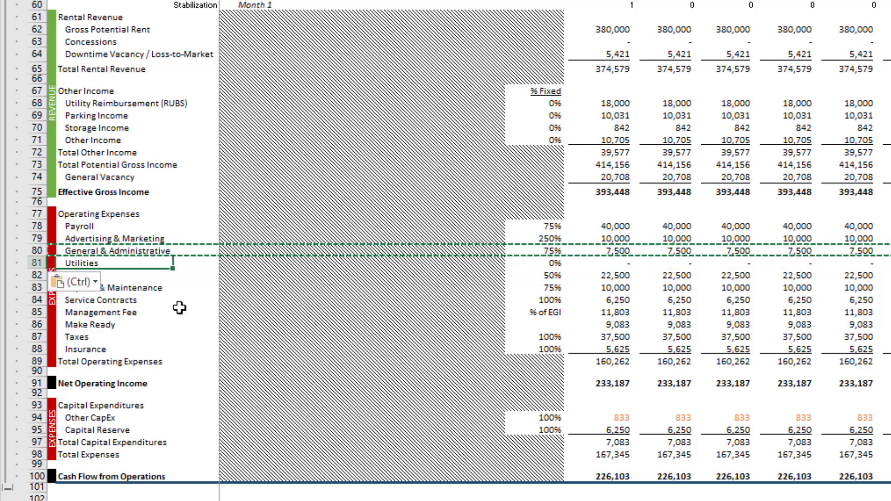
{"action": "key", "text": "Escape"}
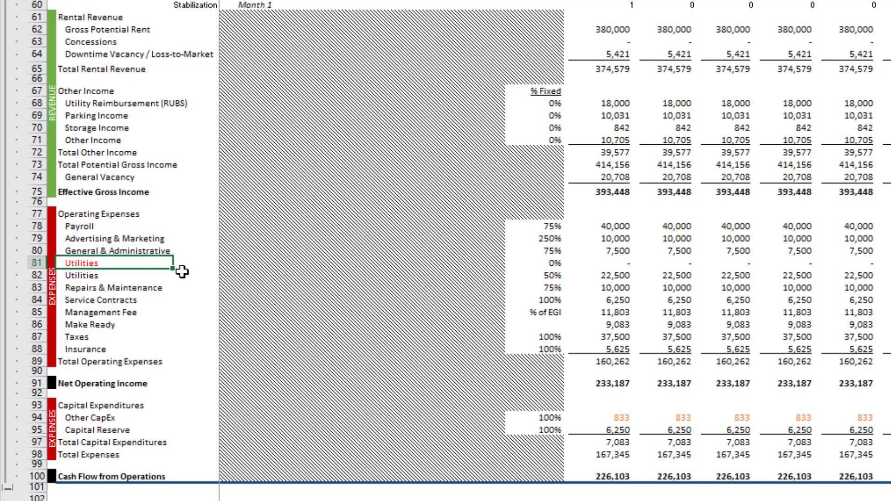
Step: Copy annual General & Administrative row 30 into row 31 and label it NEW OPEX ITEM
{"action": "scroll", "coordinate": [152, 288], "scroll_direction": "up", "scroll_amount": 14}
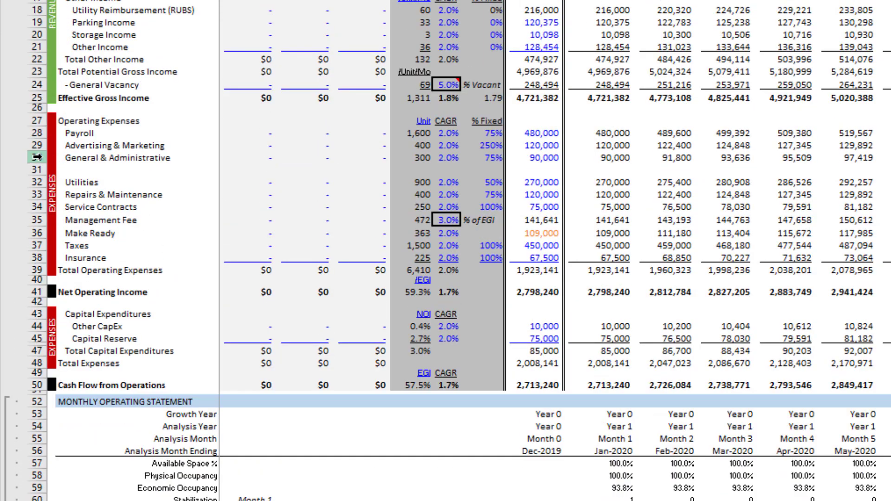
{"action": "left_click", "coordinate": [42, 157]}
{"action": "key", "text": "ctrl+c"}
{"action": "left_click", "coordinate": [35, 170]}
{"action": "key", "text": "ctrl+v"}
{"action": "type", "text": "Utilities"}
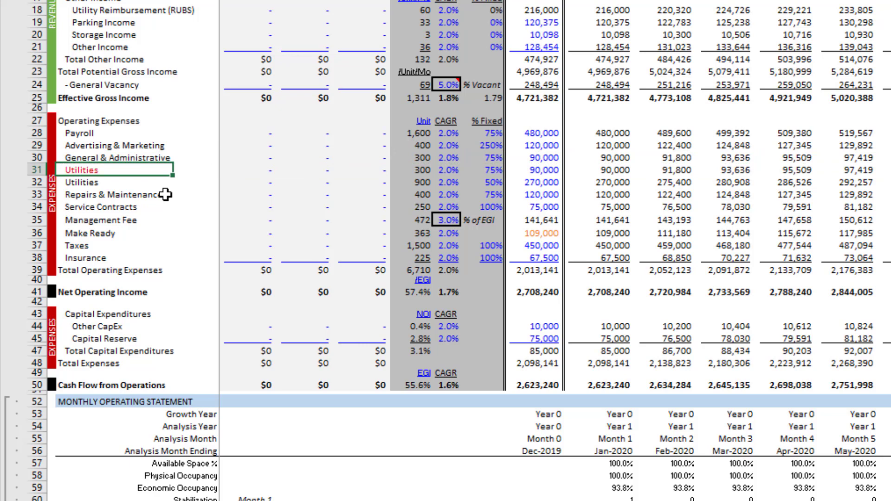
{"action": "type", "text": "NEW OPEX ITEM"}
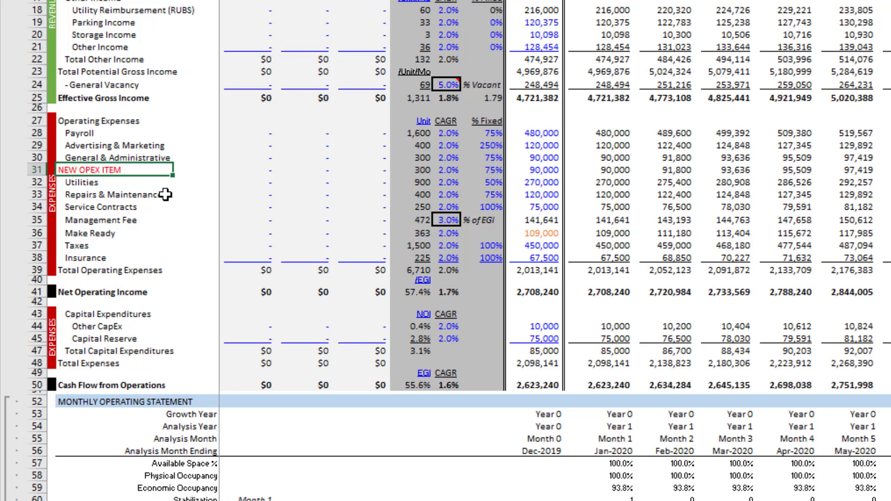
{"action": "key", "text": "Return"}
{"action": "key", "text": "Up"}
Step: Clear the monthly row's red Utilities label in B81 and copy the NEW OPEX ITEM label
{"action": "scroll", "coordinate": [166, 194], "scroll_direction": "down", "scroll_amount": 17}
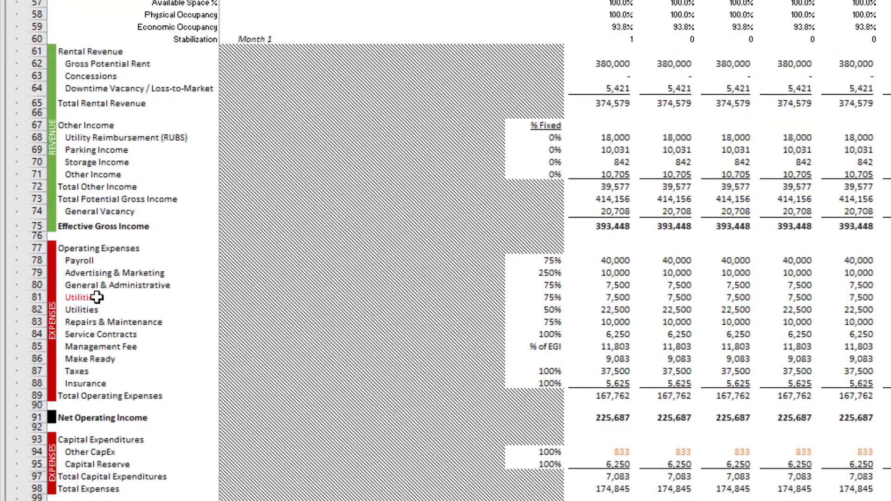
{"action": "left_click", "coordinate": [97, 297]}
{"action": "key", "text": "Delete"}
{"action": "scroll", "coordinate": [179, 260], "scroll_direction": "up", "scroll_amount": 7}
{"action": "scroll", "coordinate": [173, 184], "scroll_direction": "up", "scroll_amount": 4}
{"action": "left_click", "coordinate": [116, 95]}
{"action": "key", "text": "ctrl+c"}
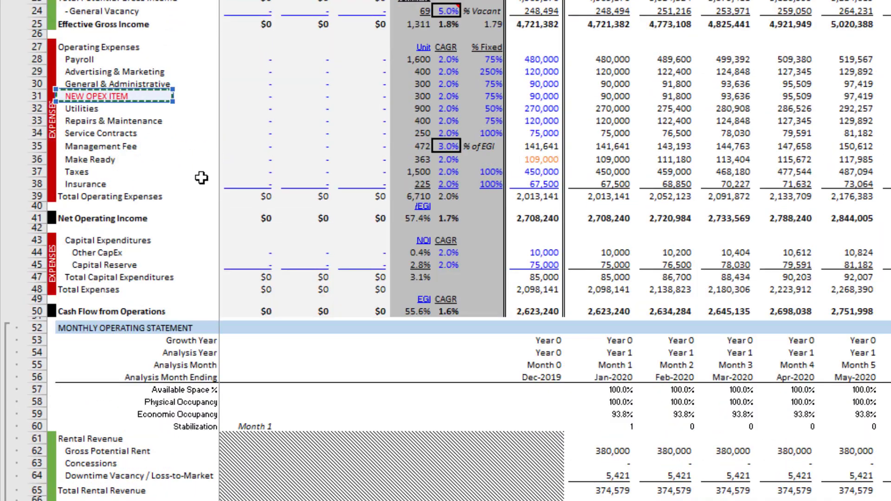
{"action": "scroll", "coordinate": [201, 178], "scroll_direction": "down", "scroll_amount": 4}
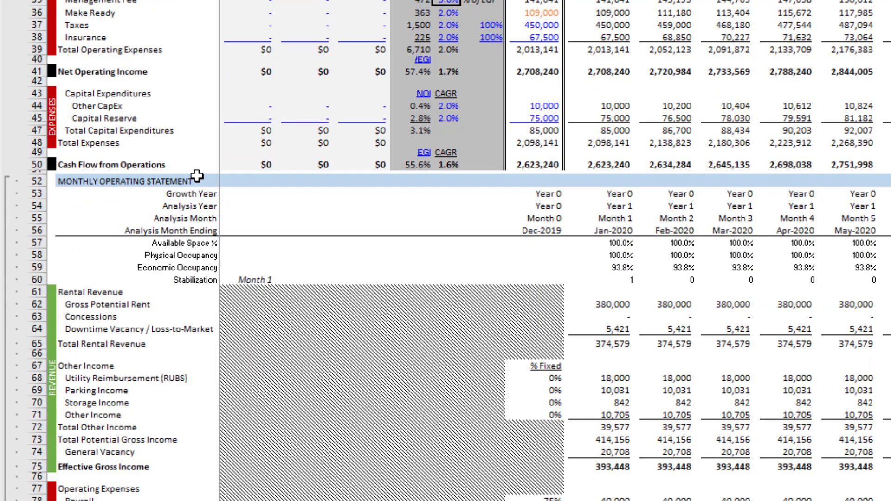
{"action": "scroll", "coordinate": [214, 223], "scroll_direction": "down", "scroll_amount": 6}
{"action": "scroll", "coordinate": [249, 294], "scroll_direction": "up", "scroll_amount": 12}
{"action": "scroll", "coordinate": [239, 320], "scroll_direction": "up", "scroll_amount": 2}
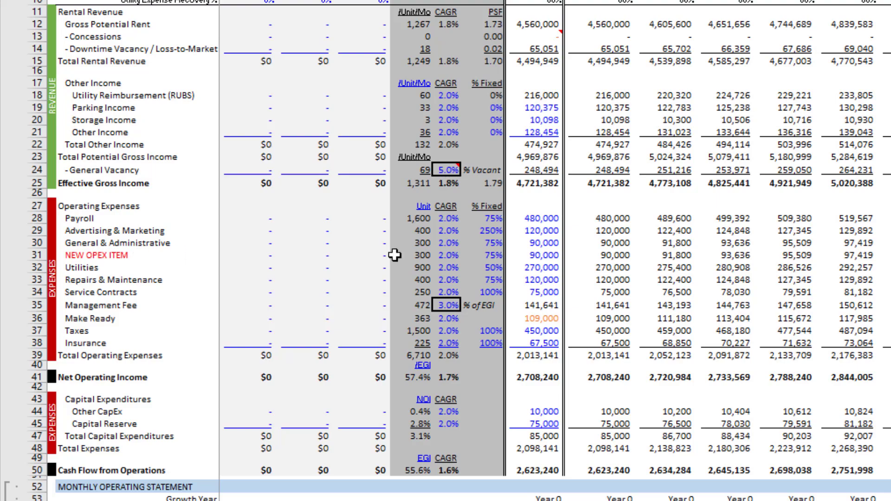
{"action": "left_click", "coordinate": [155, 254]}
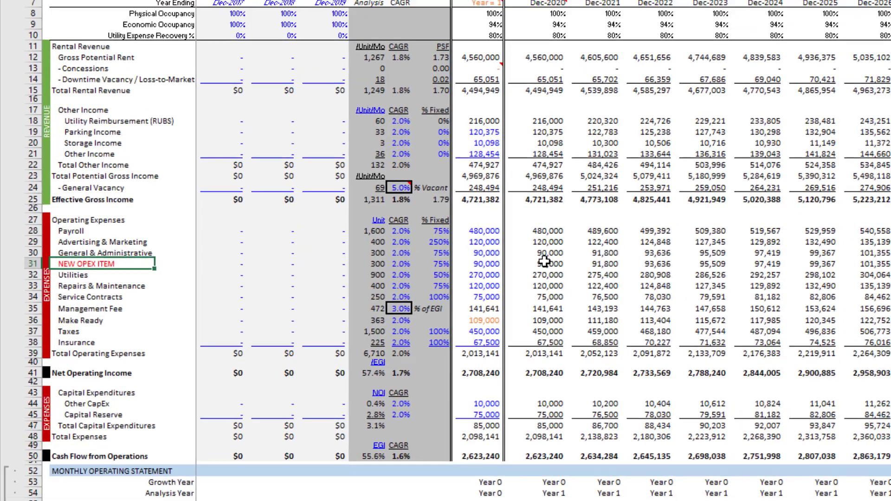
{"action": "left_click", "coordinate": [603, 255]}
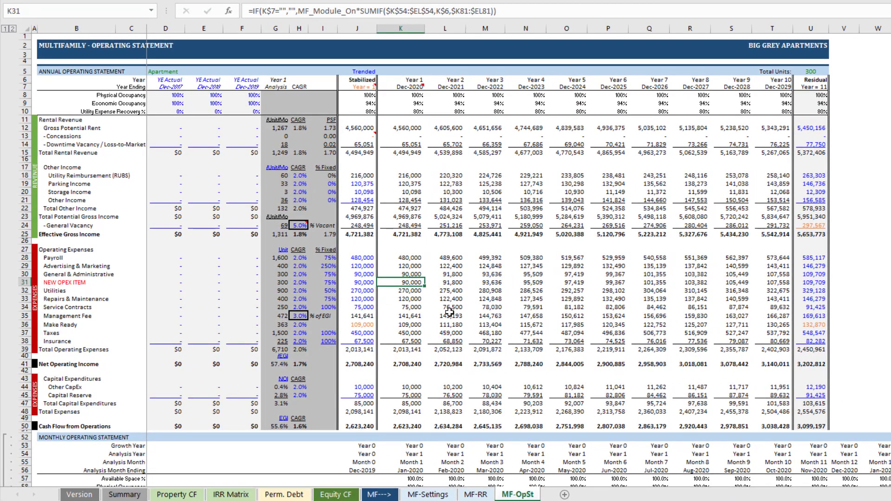
{"action": "key", "text": "F2"}
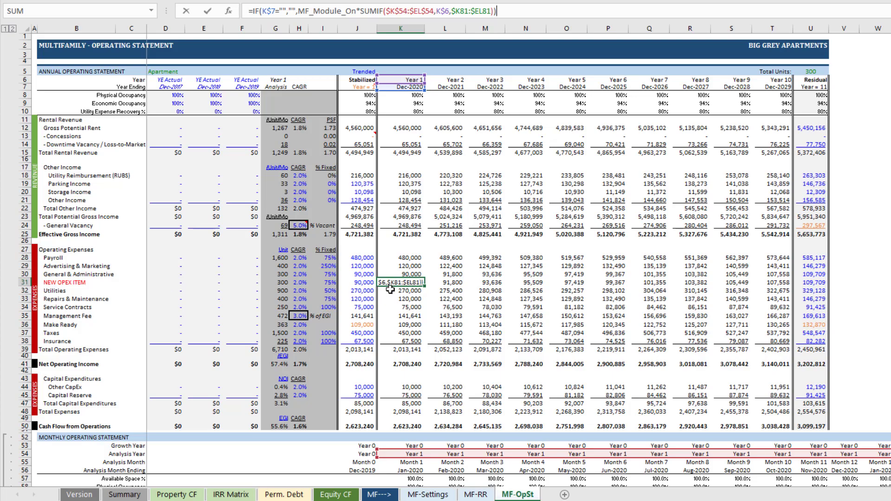
{"action": "scroll", "coordinate": [389, 289], "scroll_direction": "down", "scroll_amount": 15}
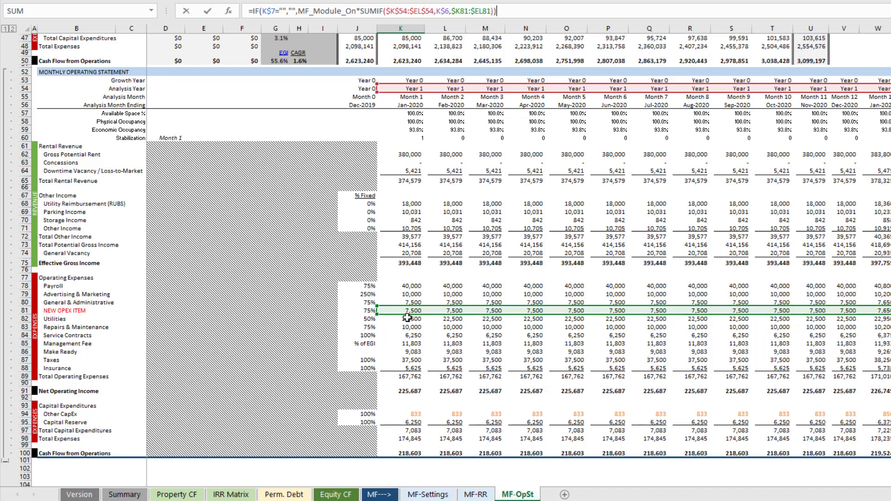
{"action": "scroll", "coordinate": [409, 323], "scroll_direction": "up", "scroll_amount": 15}
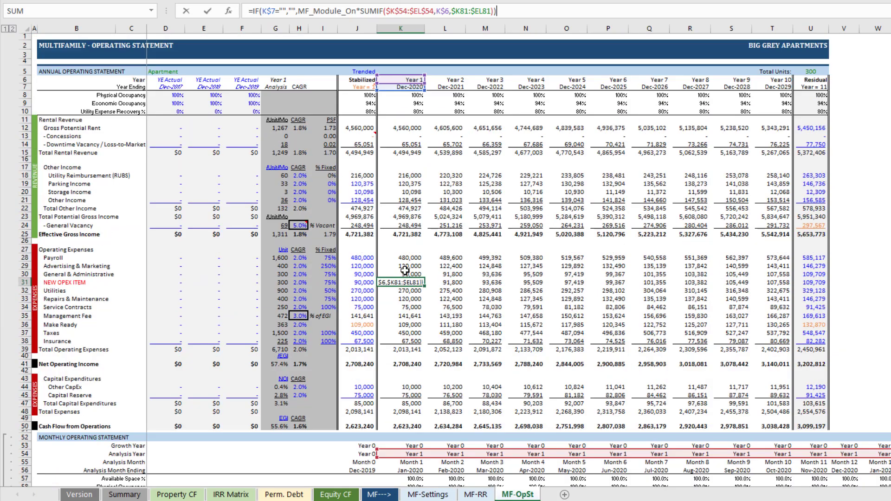
{"action": "key", "text": "Escape"}
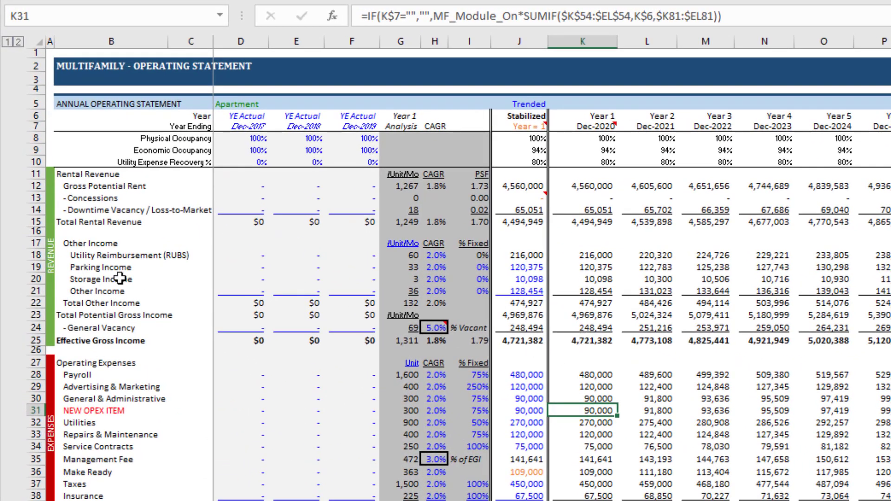
Step: Insert a blank annual Other Income row 19 between Utility Reimbursement and Parking Income
{"action": "left_click", "coordinate": [36, 267]}
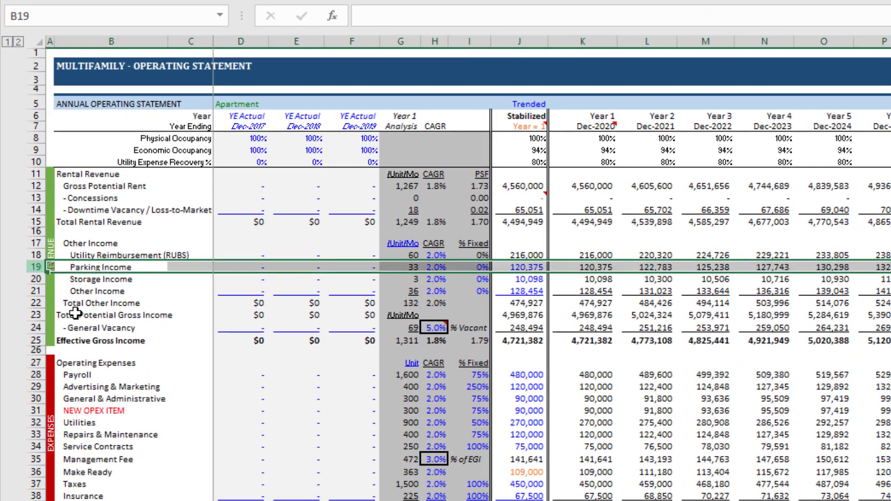
{"action": "left_click", "coordinate": [106, 255]}
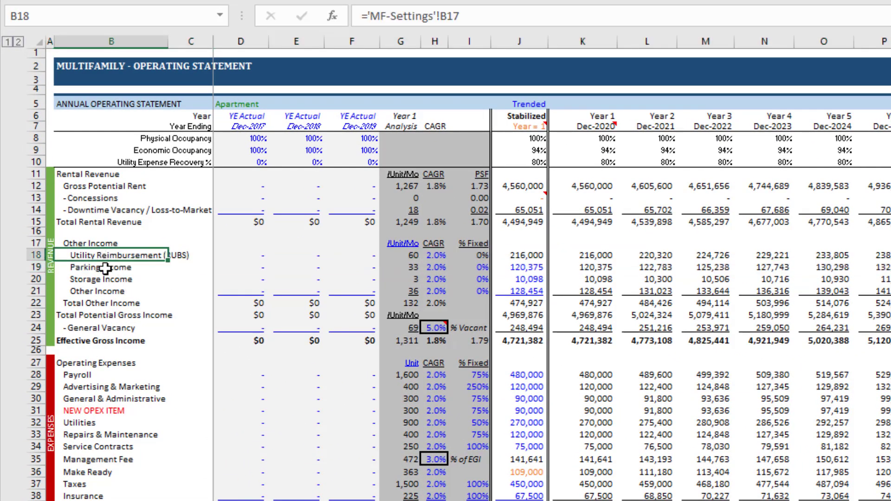
{"action": "left_click", "coordinate": [106, 291]}
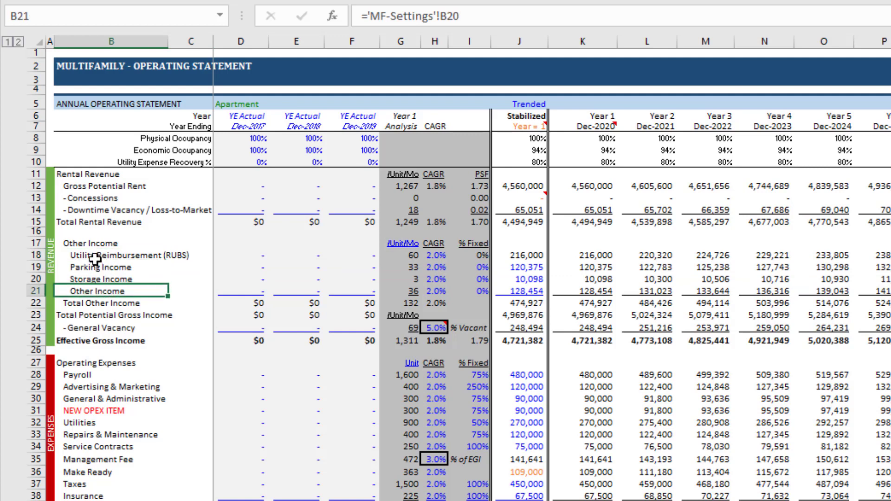
{"action": "left_click", "coordinate": [93, 258]}
{"action": "left_click", "coordinate": [95, 286]}
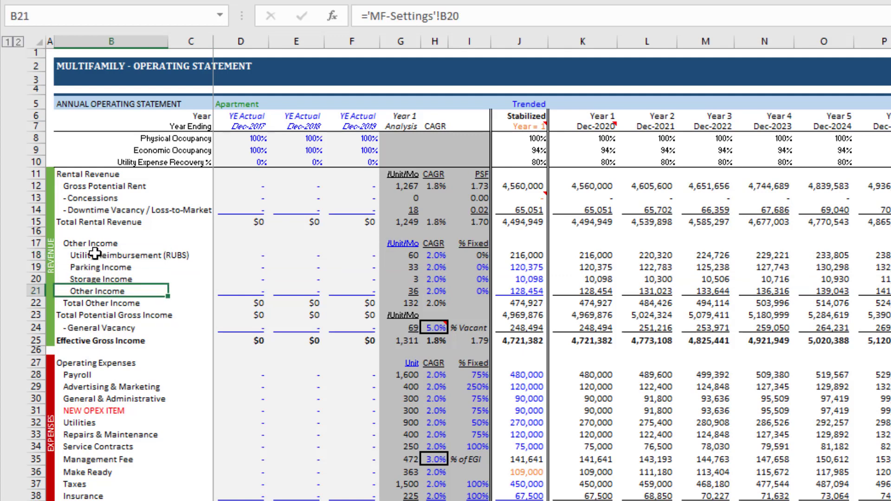
{"action": "left_click", "coordinate": [36, 267]}
{"action": "right_click", "coordinate": [41, 268]}
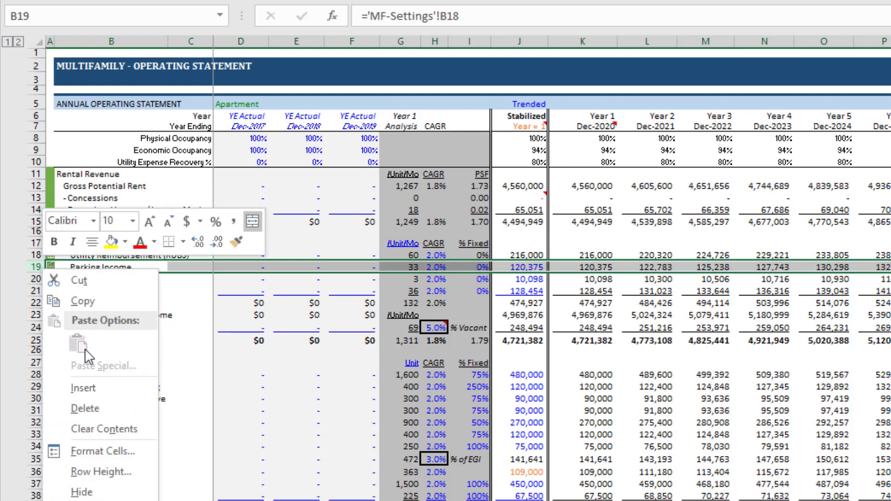
{"action": "left_click", "coordinate": [90, 385]}
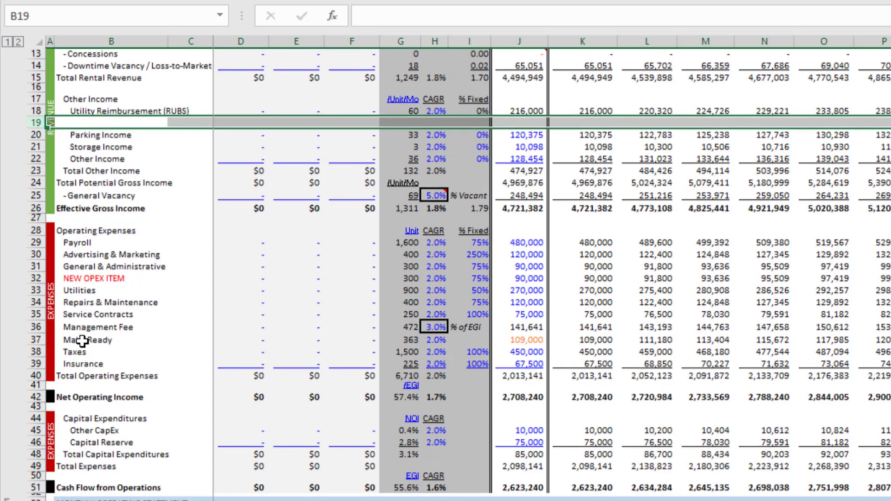
Step: Insert a blank monthly Other Income row 70 above Parking Income
{"action": "scroll", "coordinate": [82, 342], "scroll_direction": "down", "scroll_amount": 7}
{"action": "left_click", "coordinate": [47, 298]}
{"action": "right_click", "coordinate": [46, 298]}
{"action": "left_click", "coordinate": [93, 413]}
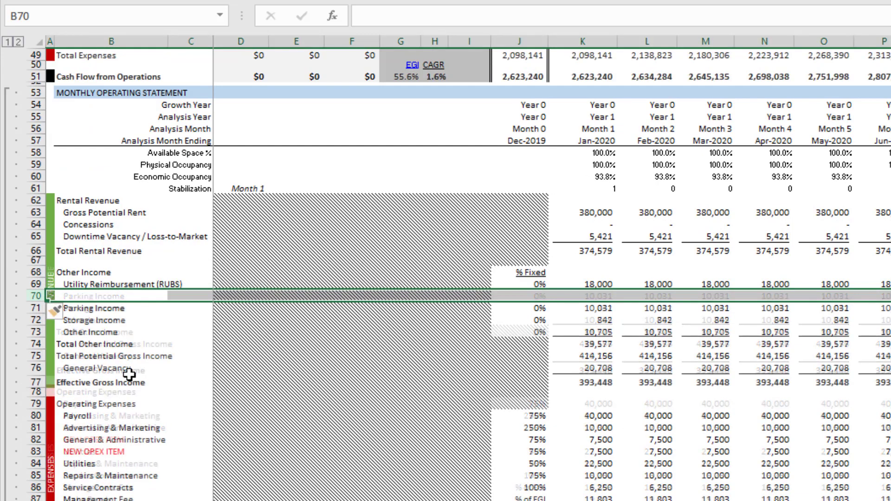
{"action": "scroll", "coordinate": [124, 370], "scroll_direction": "up", "scroll_amount": 16}
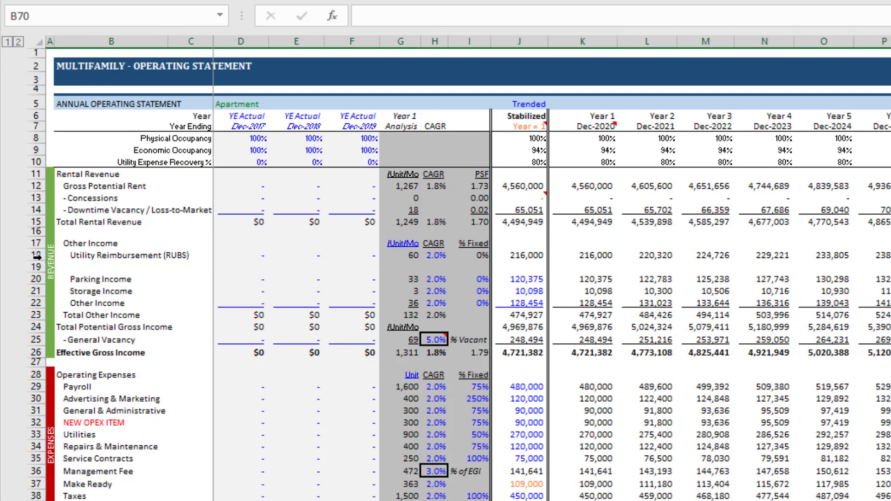
Step: Copy the Utility Reimbursement rows into annual row 19 and monthly row 70
{"action": "left_click", "coordinate": [34, 255]}
{"action": "key", "text": "ctrl+c"}
{"action": "left_click", "coordinate": [35, 268]}
{"action": "key", "text": "ctrl+v"}
{"action": "scroll", "coordinate": [127, 325], "scroll_direction": "down", "scroll_amount": 4}
{"action": "scroll", "coordinate": [128, 325], "scroll_direction": "down", "scroll_amount": 14}
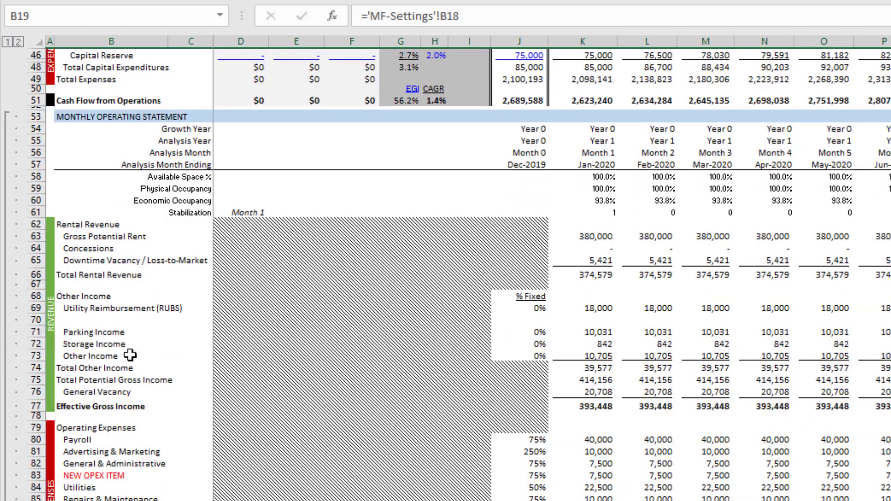
{"action": "left_click", "coordinate": [34, 222]}
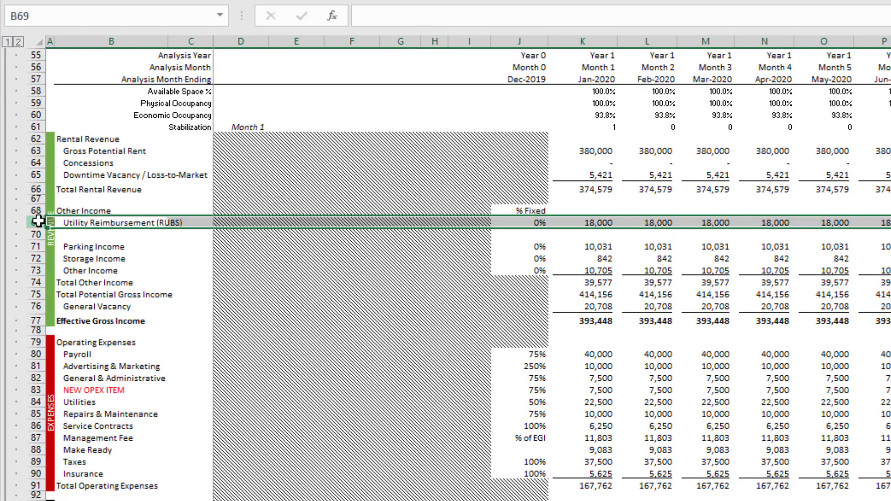
{"action": "key", "text": "ctrl+c"}
{"action": "left_click", "coordinate": [35, 235]}
{"action": "key", "text": "ctrl+v"}
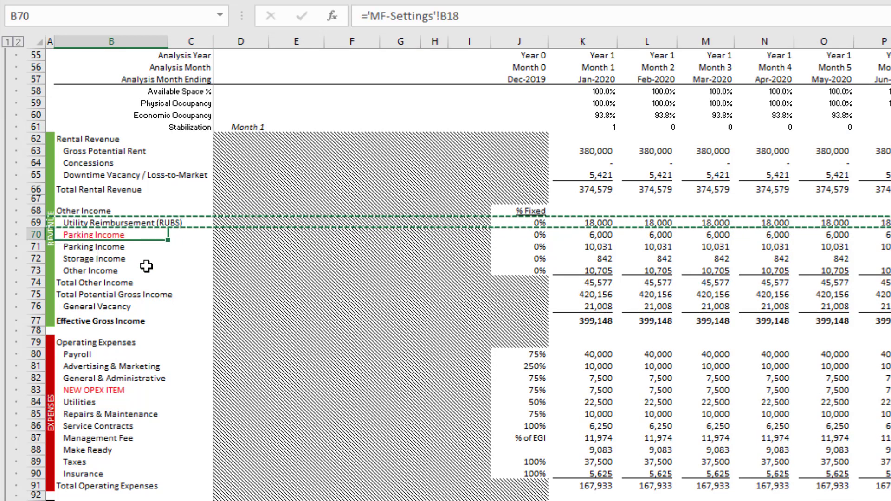
Step: Link monthly label B70 to annual cell B19 with =B19
{"action": "type", "text": "="}
{"action": "scroll", "coordinate": [141, 282], "scroll_direction": "up", "scroll_amount": 18}
{"action": "left_click", "coordinate": [114, 269]}
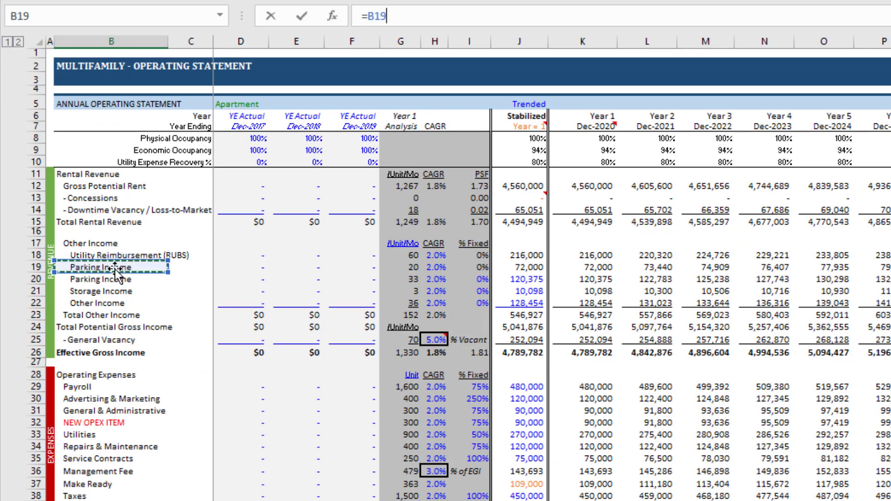
{"action": "key", "text": "Return"}
{"action": "scroll", "coordinate": [162, 382], "scroll_direction": "up", "scroll_amount": 5}
Step: Label row 19 OTHER INCOME ITEM in red and set its stabilized value J19 to 72,000
{"action": "left_click", "coordinate": [109, 264]}
{"action": "type", "text": "OTHER INCOME ITEM"}
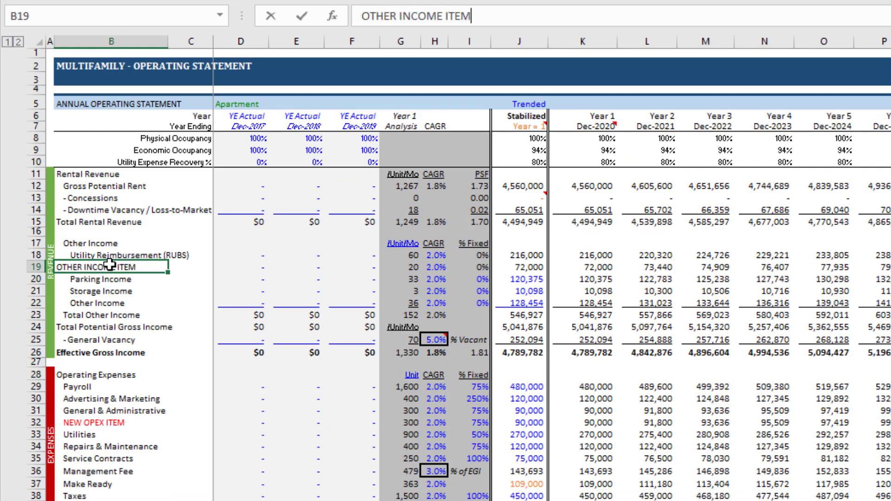
{"action": "key", "text": "Return"}
{"action": "left_click", "coordinate": [109, 264]}
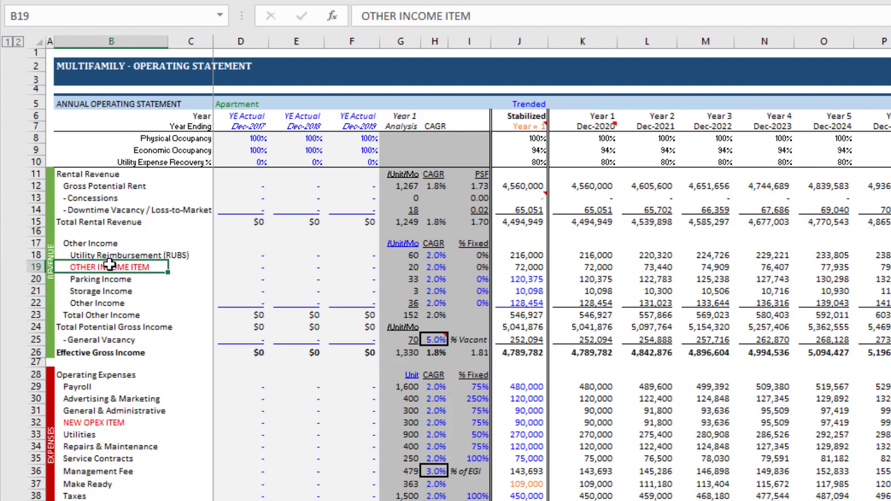
{"action": "scroll", "coordinate": [153, 360], "scroll_direction": "down", "scroll_amount": 9}
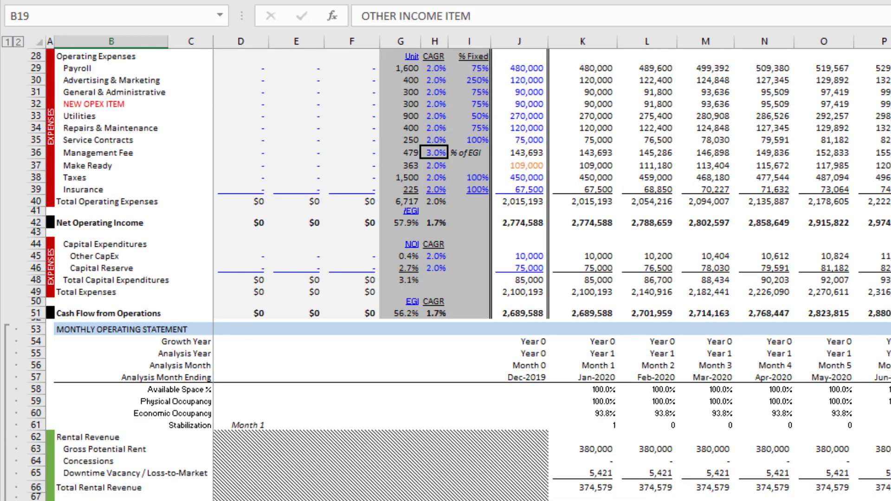
{"action": "scroll", "coordinate": [156, 494], "scroll_direction": "up", "scroll_amount": 9}
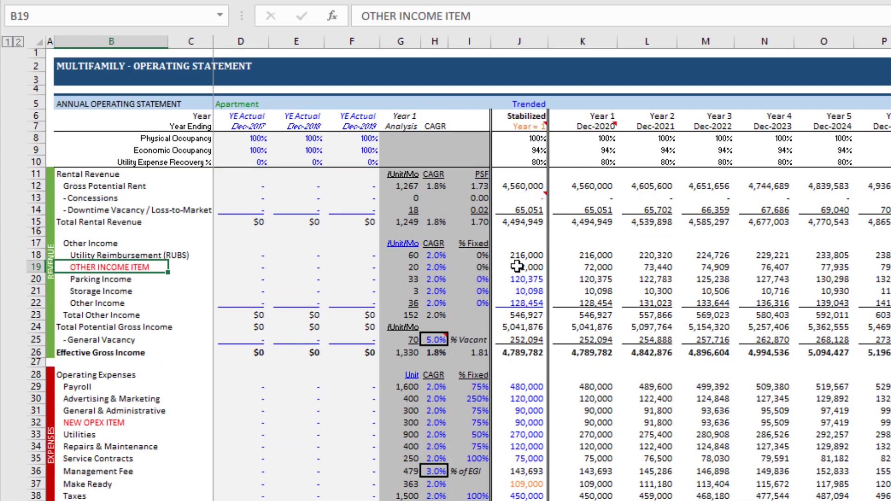
{"action": "left_click", "coordinate": [517, 266]}
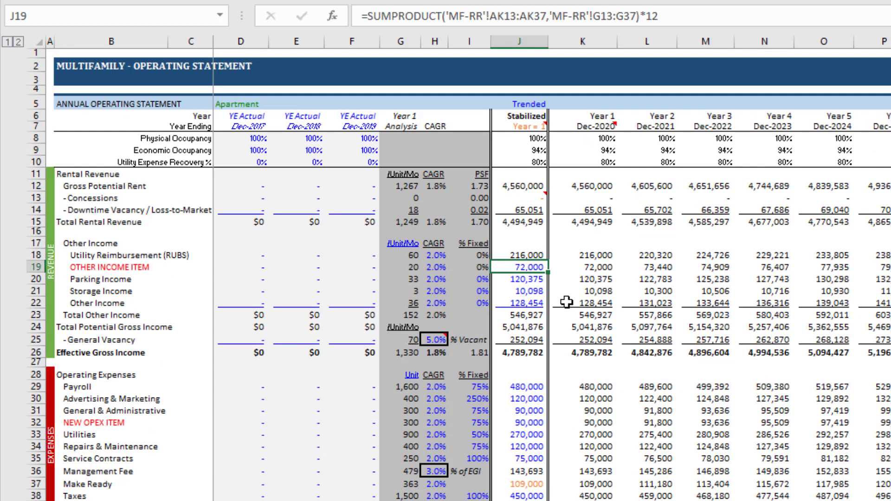
{"action": "type", "text": "72000"}
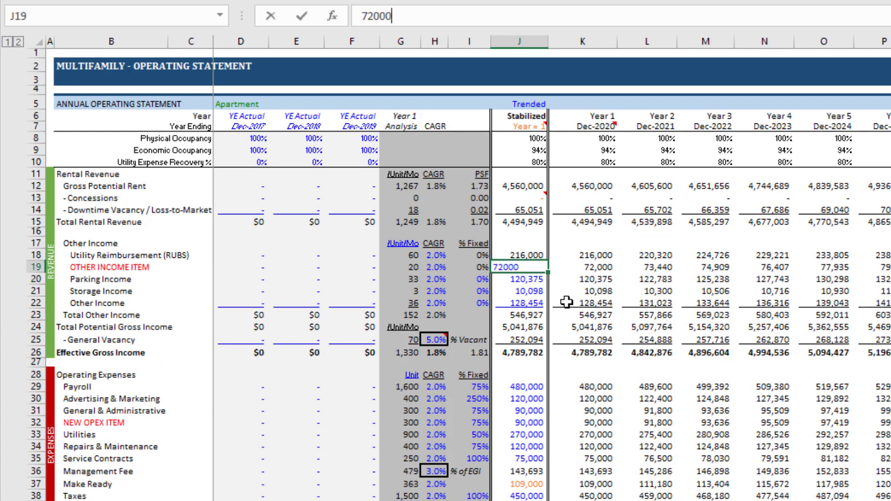
{"action": "key", "text": "Return"}
Step: Check the formulas along row 19, which reaches 74,909 by Year 3
{"action": "key", "text": "Up"}
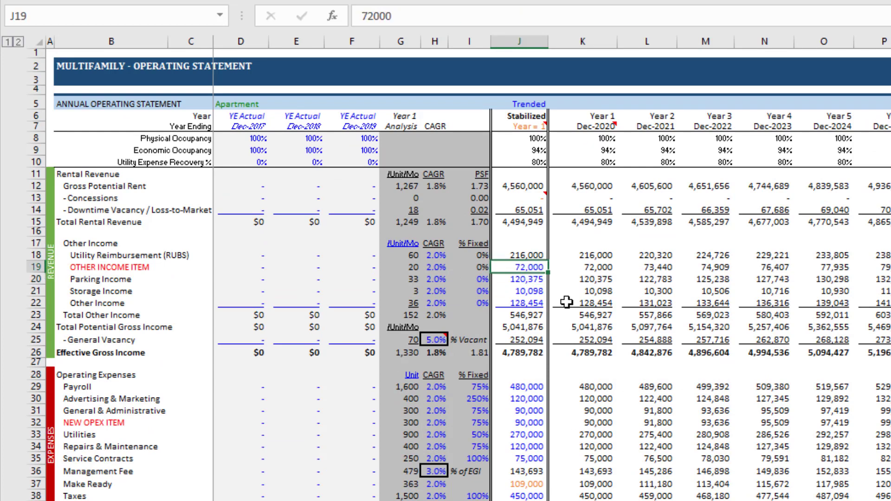
{"action": "key", "text": "Right"}
{"action": "key", "text": "Down"}
{"action": "key", "text": "Up"}
{"action": "key", "text": "Left"}
{"action": "key", "text": "Right"}
{"action": "key", "text": "Down"}
{"action": "key", "text": "Right"}
{"action": "key", "text": "Right"}
{"action": "key", "text": "Up"}
{"action": "key", "text": "Right"}
{"action": "key", "text": "Right"}
{"action": "key", "text": "Left"}
{"action": "key", "text": "Left"}
{"action": "key", "text": "Left"}
{"action": "key", "text": "Left"}
{"action": "scroll", "coordinate": [567, 299], "scroll_direction": "down", "scroll_amount": 12}
{"action": "scroll", "coordinate": [595, 286], "scroll_direction": "down", "scroll_amount": 2}
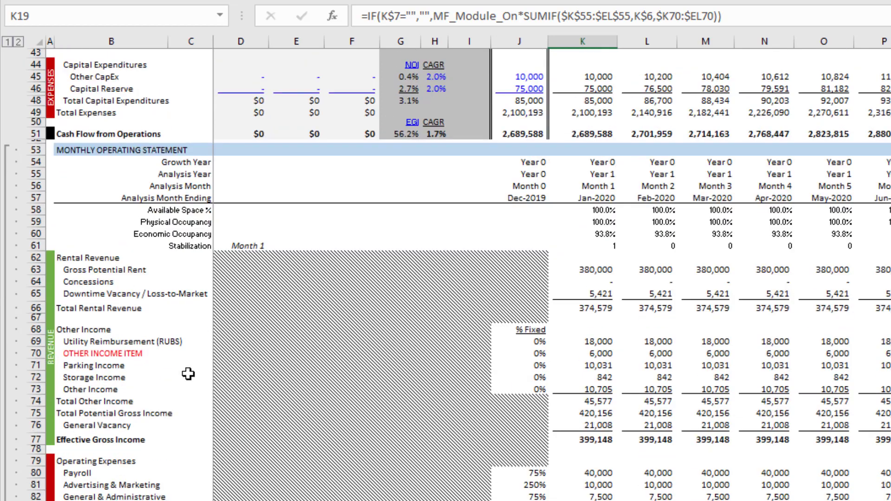
{"action": "left_click", "coordinate": [598, 353]}
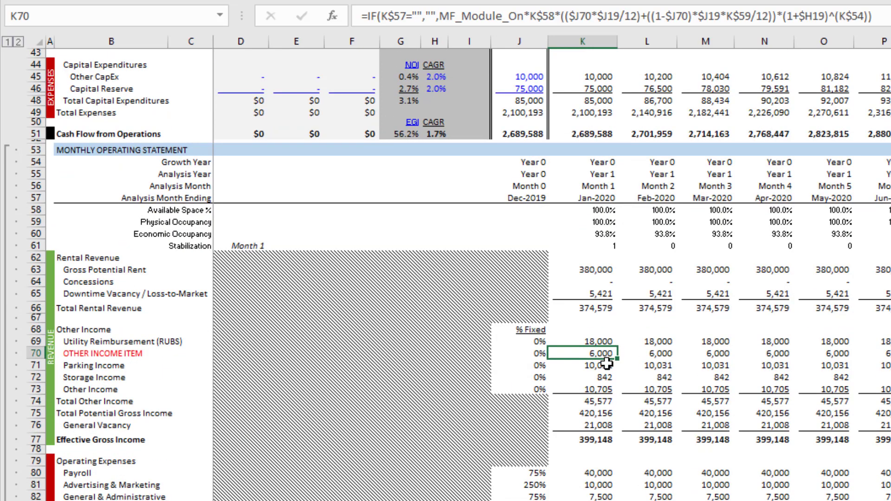
{"action": "key", "text": "F2"}
{"action": "scroll", "coordinate": [686, 390], "scroll_direction": "up", "scroll_amount": 14}
{"action": "key", "text": "Escape"}
{"action": "key", "text": "Right"}
{"action": "key", "text": "Right"}
{"action": "key", "text": "Right"}
{"action": "key", "text": "Right"}
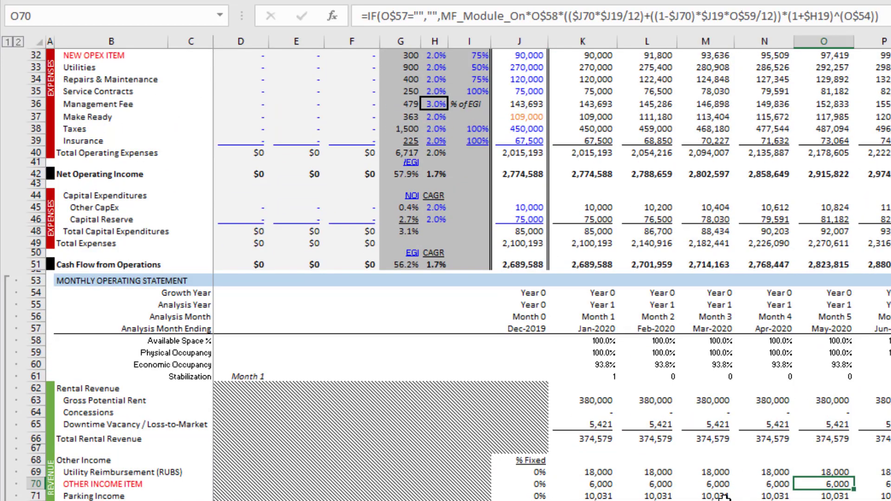
{"action": "scroll", "coordinate": [532, 377], "scroll_direction": "up", "scroll_amount": 9}
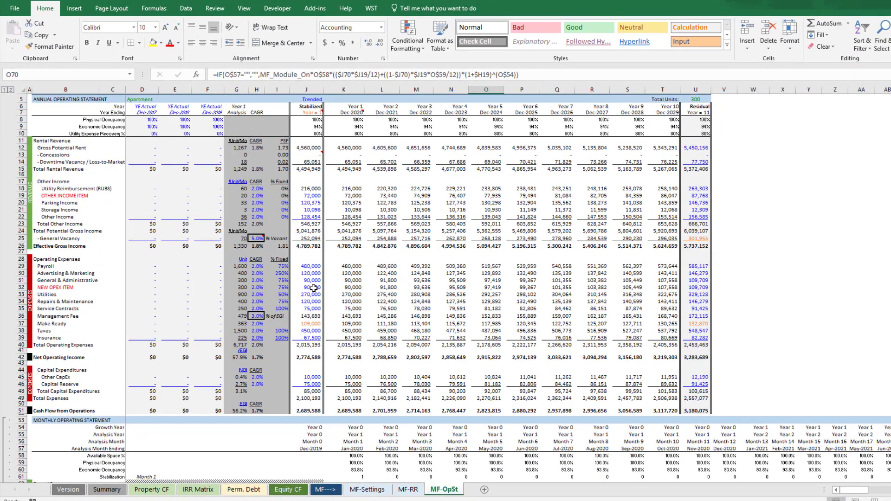